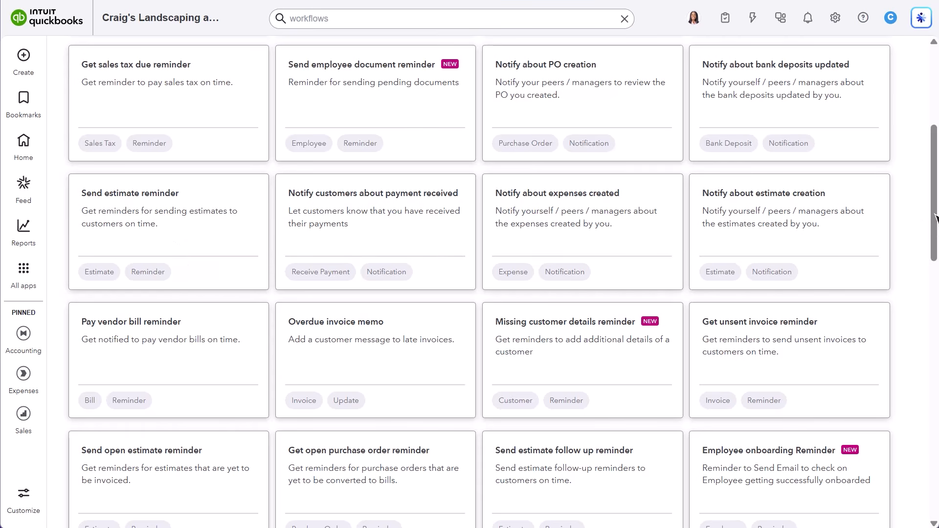
Step: Filter the workflow templates to the Get paid source Invoice
{"action": "left_click_drag", "start_coordinate": [934, 222], "coordinate": [931, 434]}
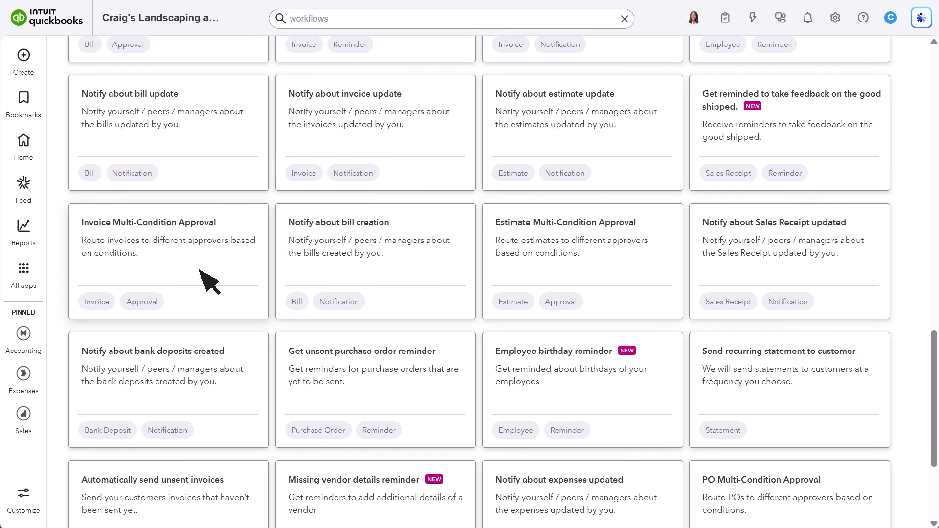
{"action": "left_click_drag", "start_coordinate": [933, 344], "coordinate": [922, 63]}
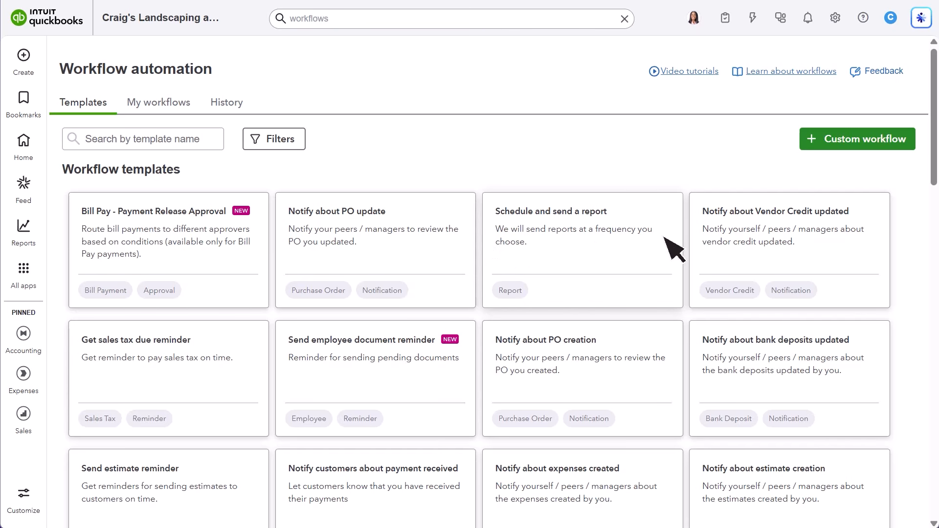
{"action": "left_click", "coordinate": [205, 142]}
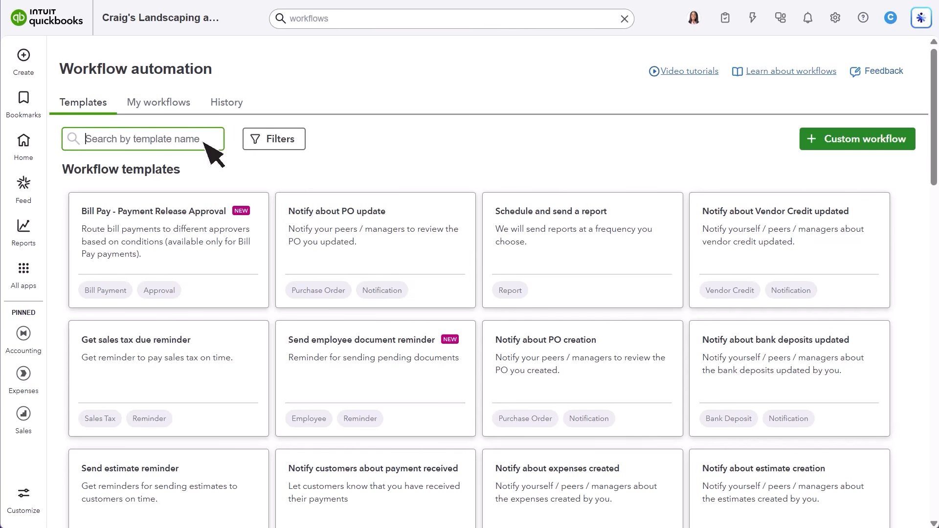
{"action": "left_click", "coordinate": [289, 140]}
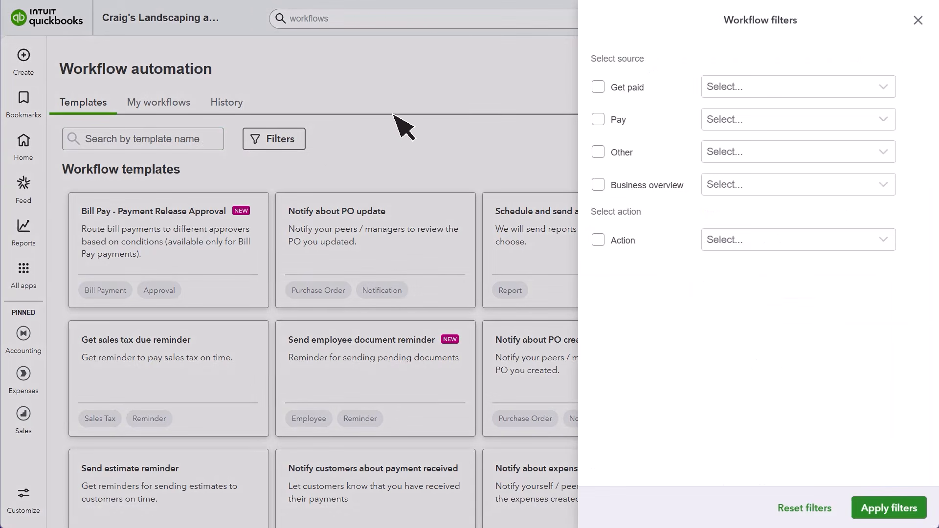
{"action": "left_click", "coordinate": [597, 87]}
{"action": "left_click", "coordinate": [881, 88]}
{"action": "left_click", "coordinate": [861, 107]}
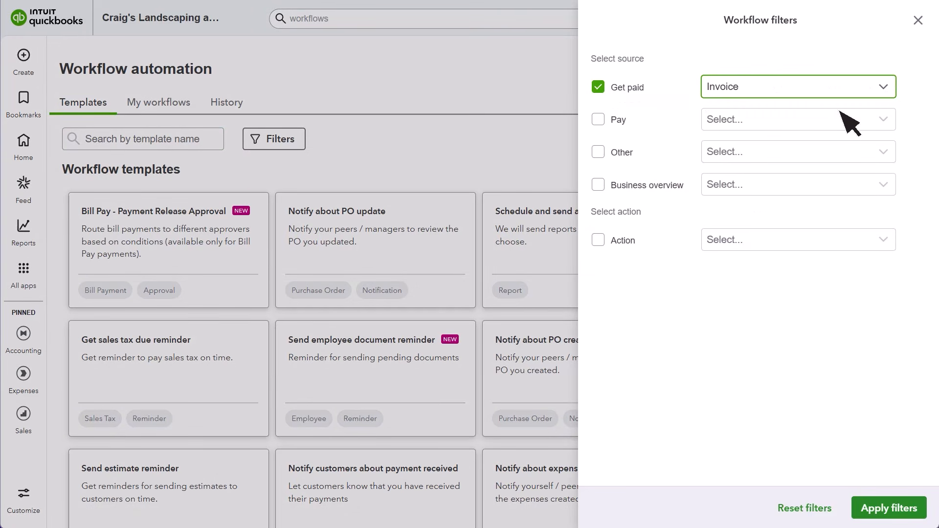
{"action": "left_click", "coordinate": [895, 511]}
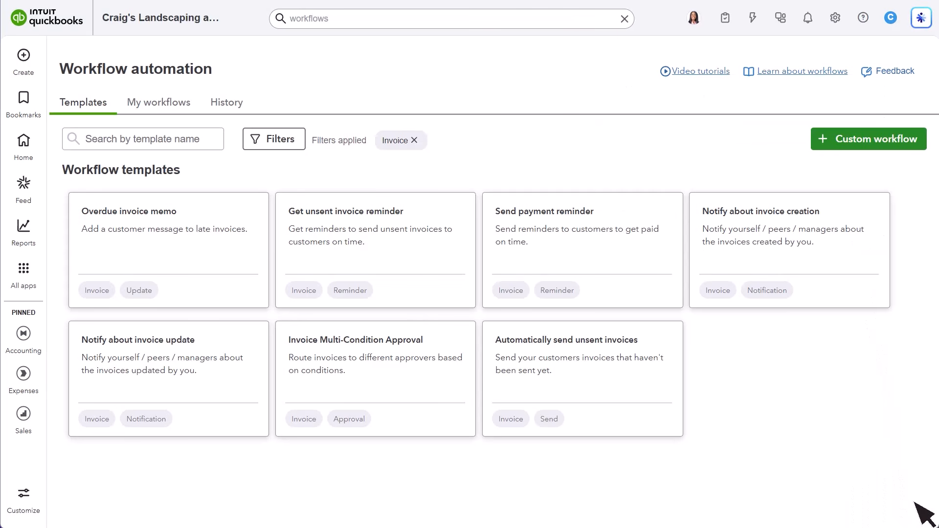
Step: Start a workflow from the Send payment reminder template and name it "Due in 5 days reminder"
{"action": "left_click", "coordinate": [581, 244]}
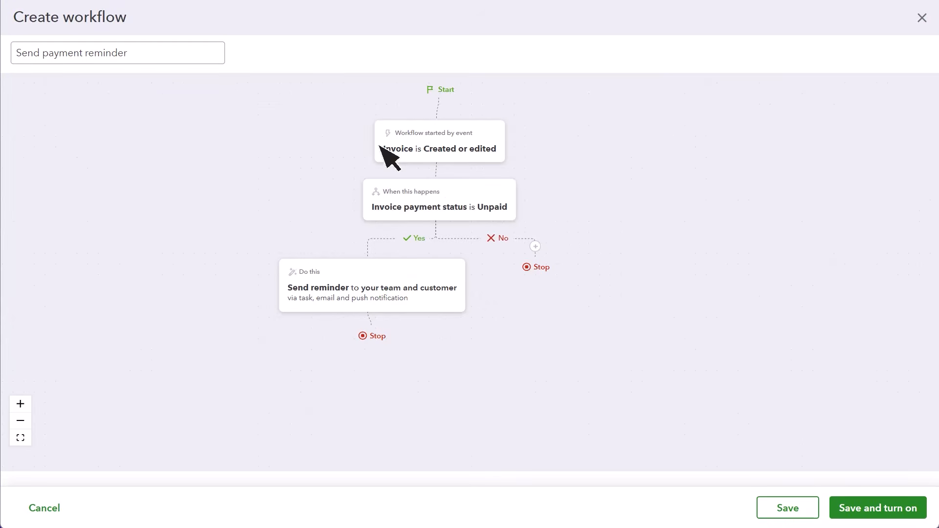
{"action": "left_click_drag", "start_coordinate": [210, 53], "coordinate": [11, 60]}
{"action": "type", "text": "Due in 5 days r"}
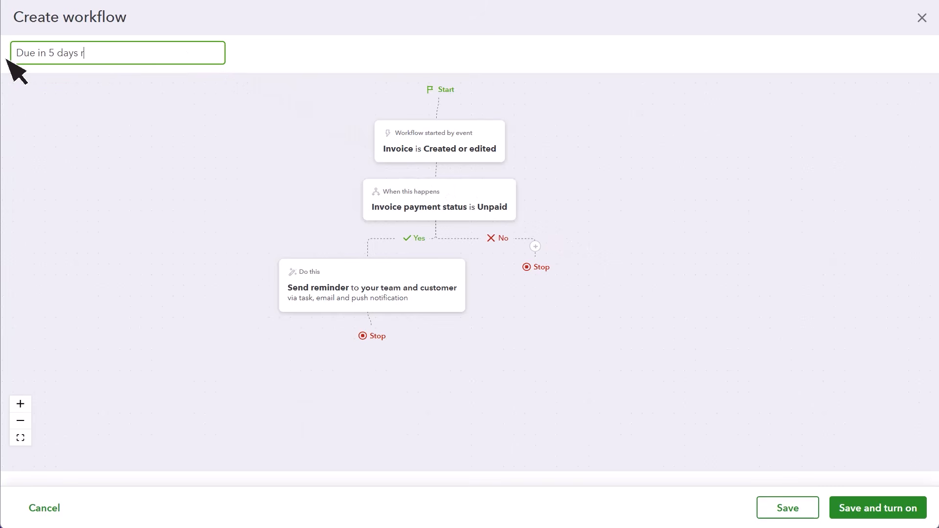
{"action": "type", "text": "eminder"}
{"action": "left_click", "coordinate": [7, 60]}
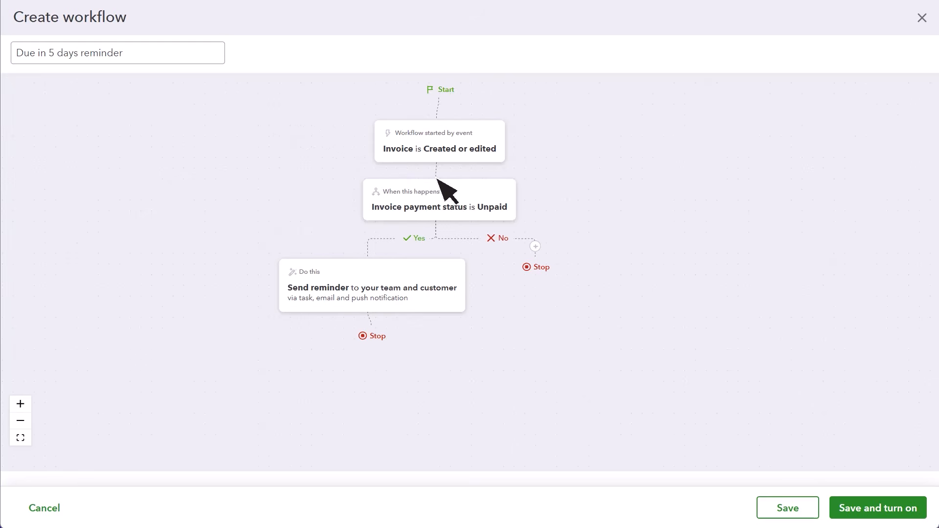
Step: Add a second condition to the workflow requiring Invoice balance due is greater than or equal to 100, and save the conditions
{"action": "left_click", "coordinate": [462, 192]}
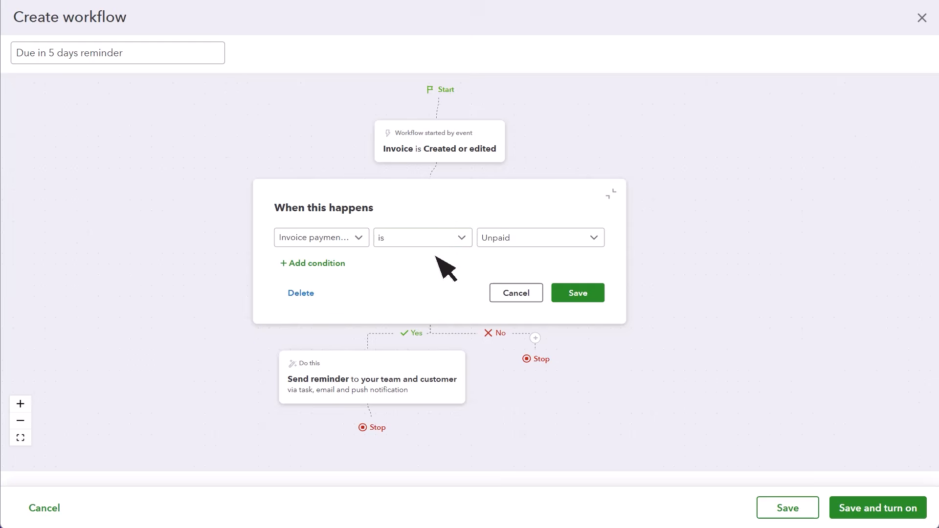
{"action": "left_click", "coordinate": [342, 263]}
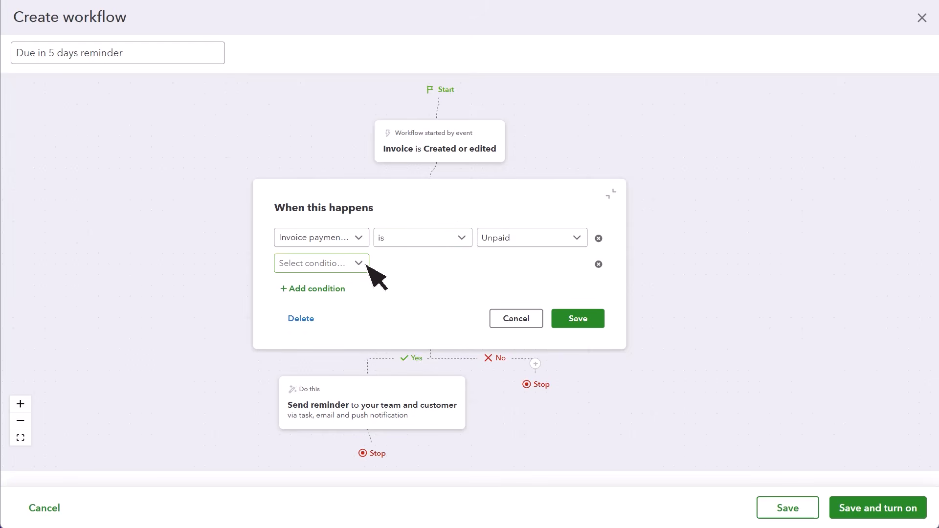
{"action": "left_click", "coordinate": [363, 264]}
{"action": "left_click", "coordinate": [351, 297]}
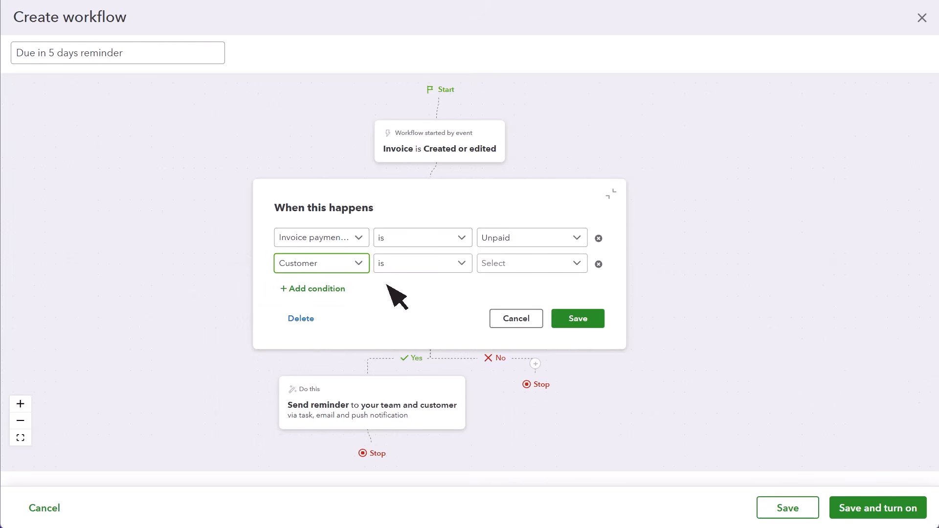
{"action": "left_click", "coordinate": [365, 267]}
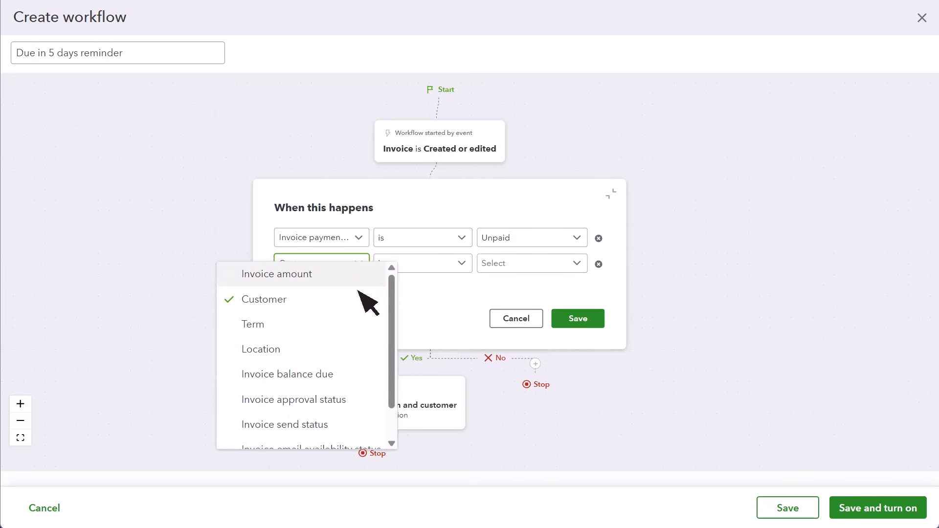
{"action": "left_click", "coordinate": [343, 376]}
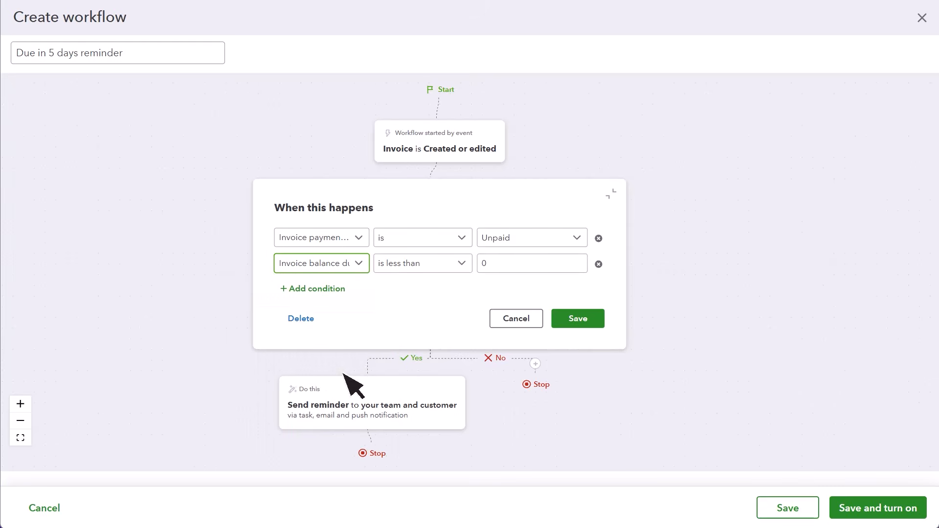
{"action": "left_click", "coordinate": [462, 264]}
{"action": "left_click", "coordinate": [460, 350]}
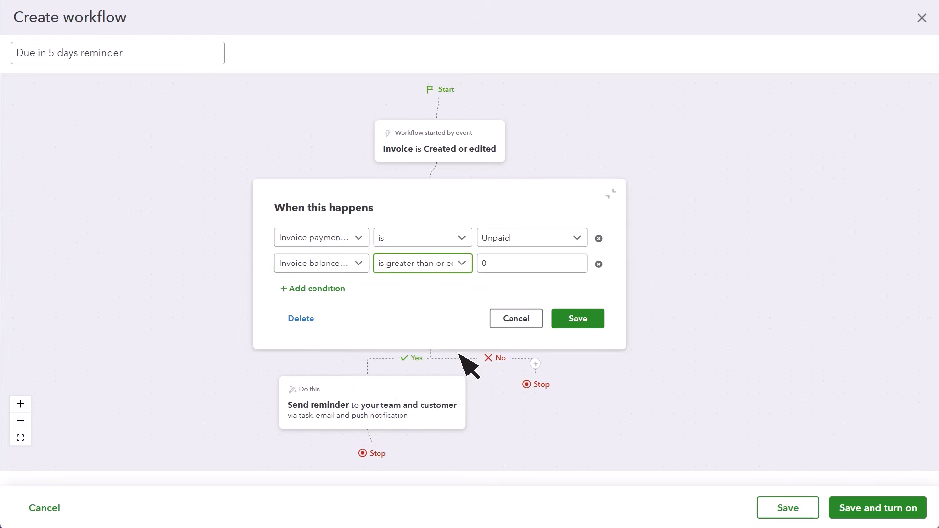
{"action": "left_click", "coordinate": [523, 269]}
{"action": "key", "text": "BackSpace"}
{"action": "type", "text": "100"}
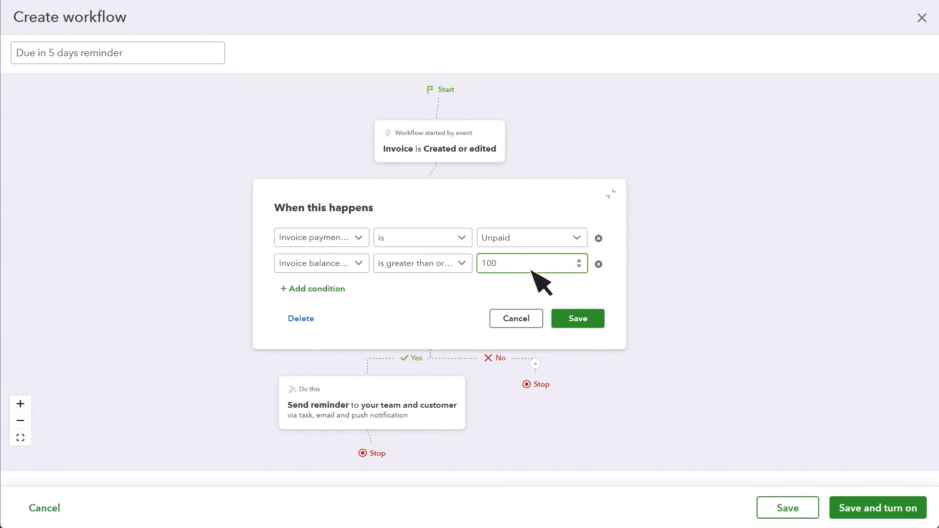
{"action": "left_click", "coordinate": [591, 319]}
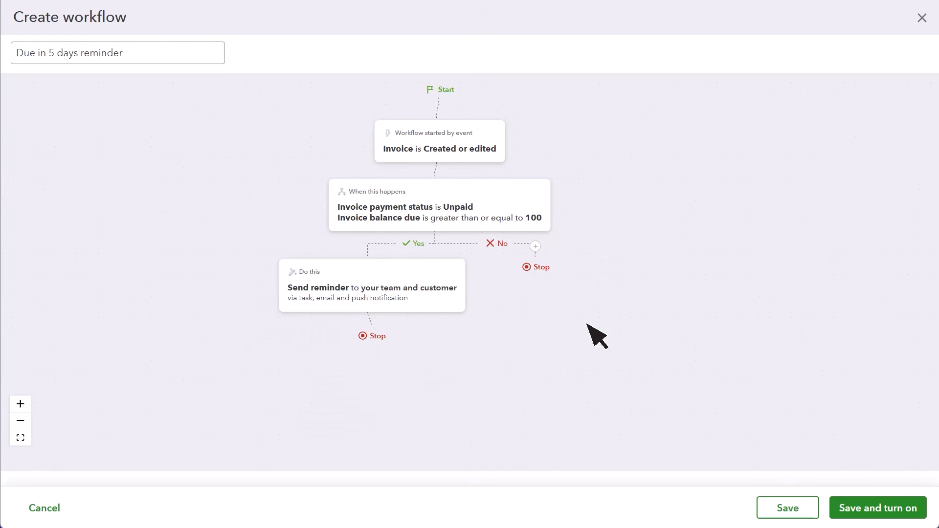
Step: Set the Send reminder action to start 5 days before the invoice is due and turn off its task notification
{"action": "left_click", "coordinate": [444, 289]}
{"action": "double_click", "coordinate": [274, 191]}
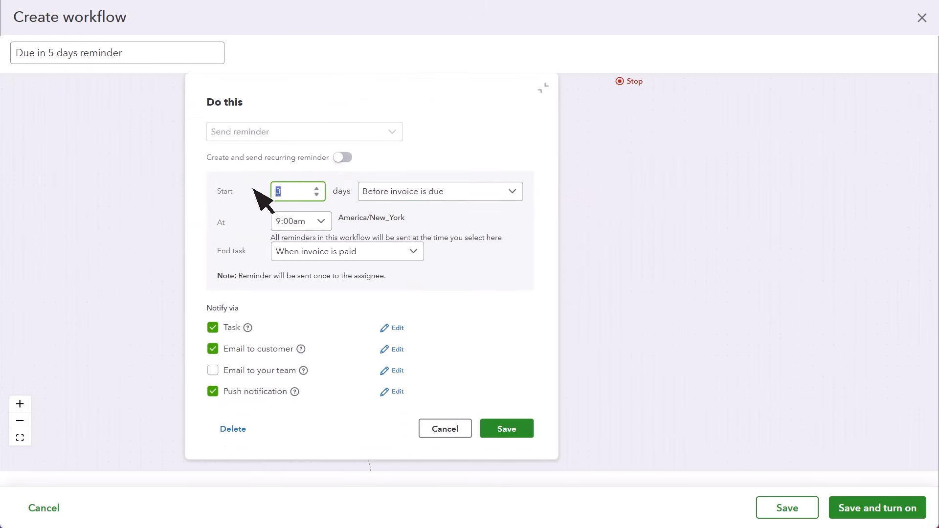
{"action": "type", "text": "5"}
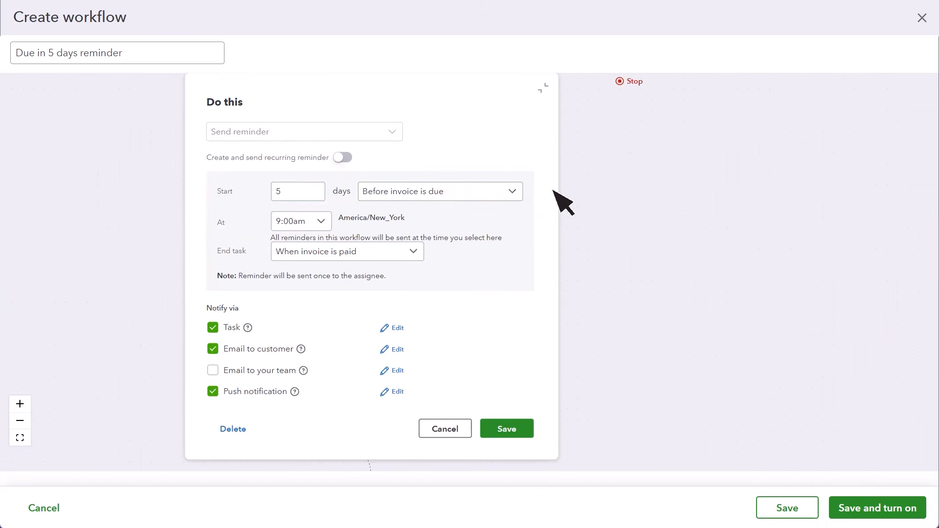
{"action": "left_click", "coordinate": [213, 328]}
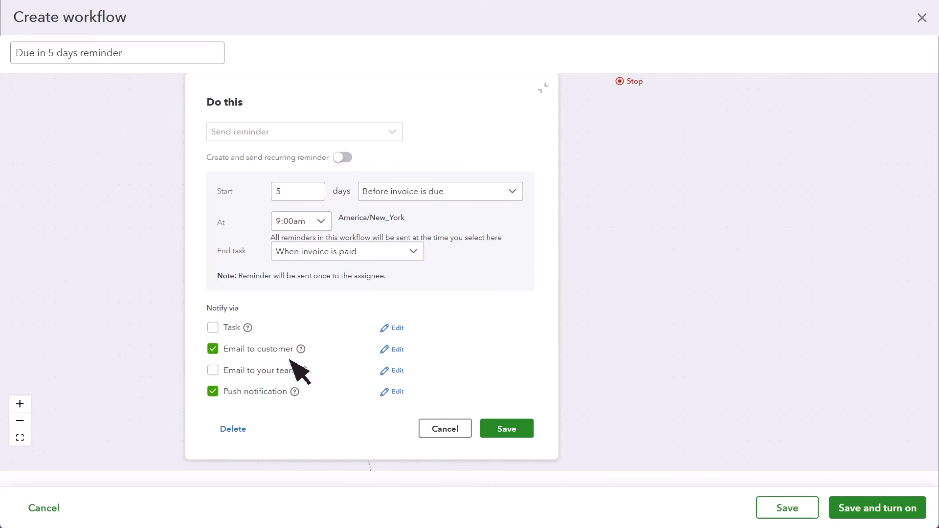
Step: Add "and is due in five days" to the customer email's first sentence, start the next sentence on a new line, and save the email
{"action": "left_click", "coordinate": [393, 349]}
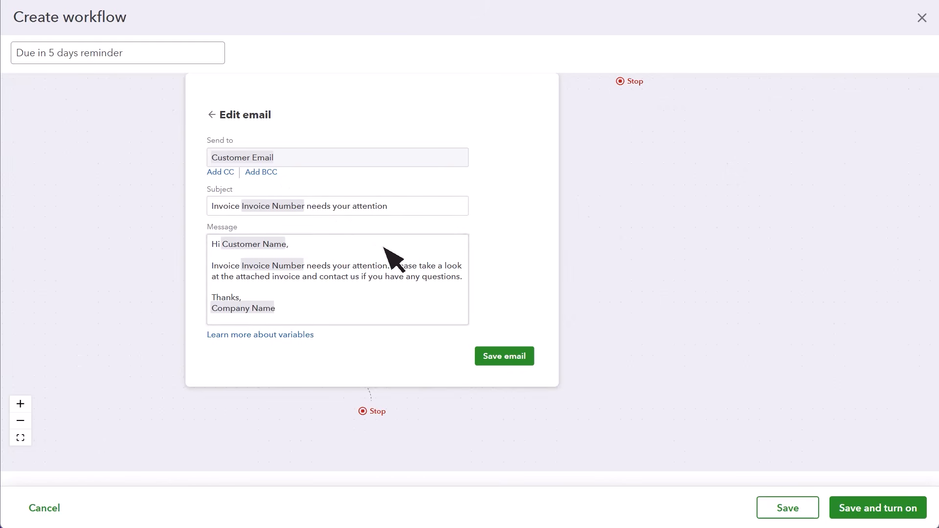
{"action": "left_click", "coordinate": [389, 266]}
{"action": "type", "text": "and is due in five days"}
{"action": "key", "text": "Right"}
{"action": "key", "text": "Right"}
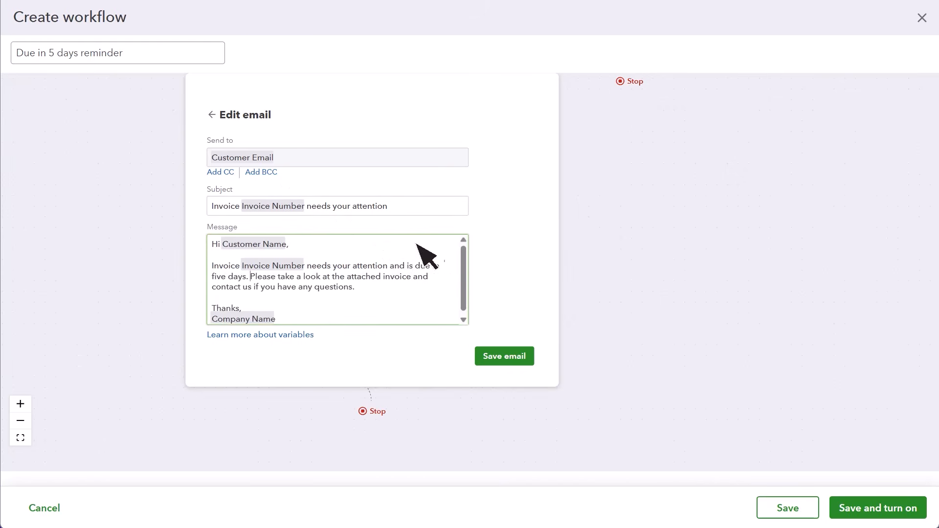
{"action": "key", "text": "Return"}
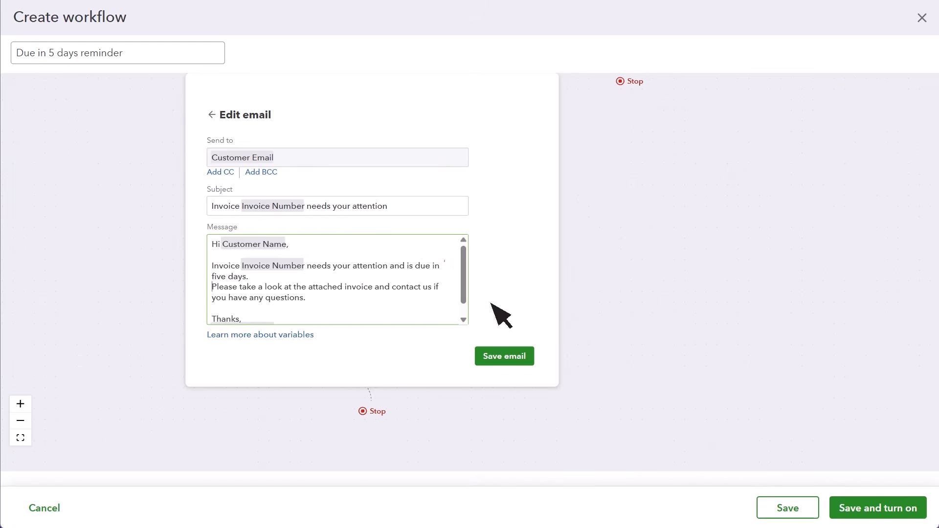
{"action": "left_click", "coordinate": [511, 355]}
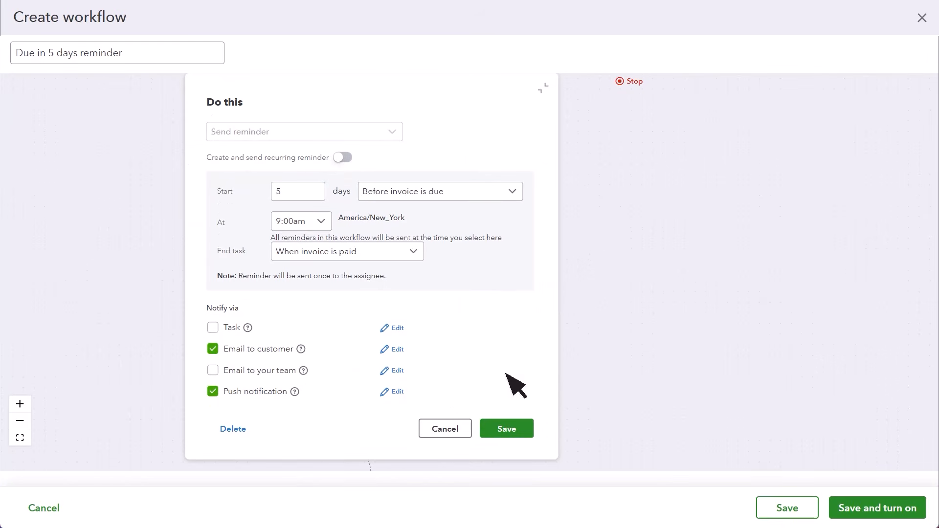
Step: Enable the email to your team, disable the push notification, and save the reminder action
{"action": "left_click", "coordinate": [394, 370]}
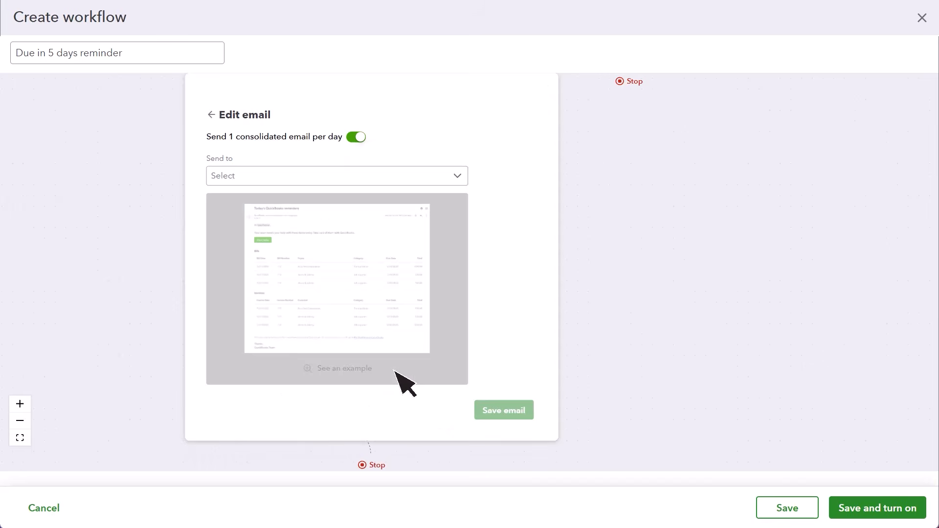
{"action": "left_click", "coordinate": [214, 114]}
{"action": "left_click", "coordinate": [214, 371]}
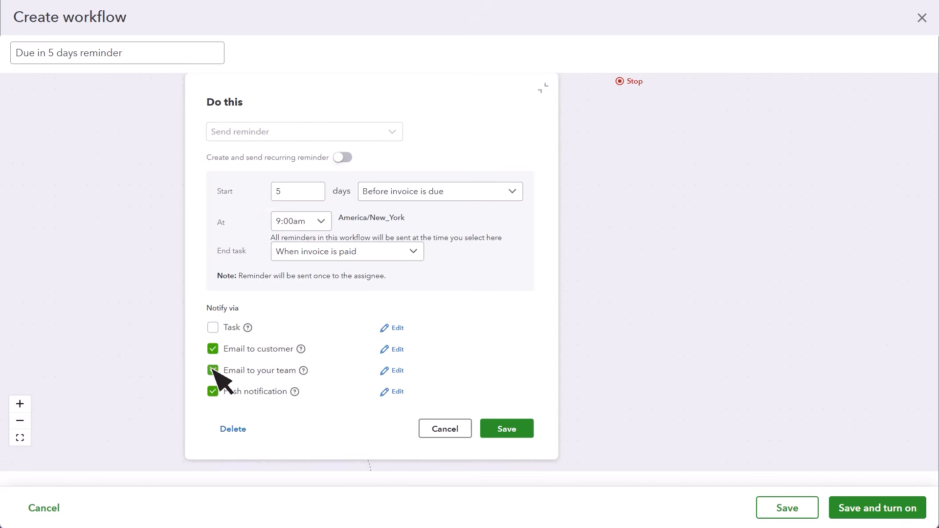
{"action": "left_click", "coordinate": [396, 391]}
{"action": "left_click", "coordinate": [494, 234]}
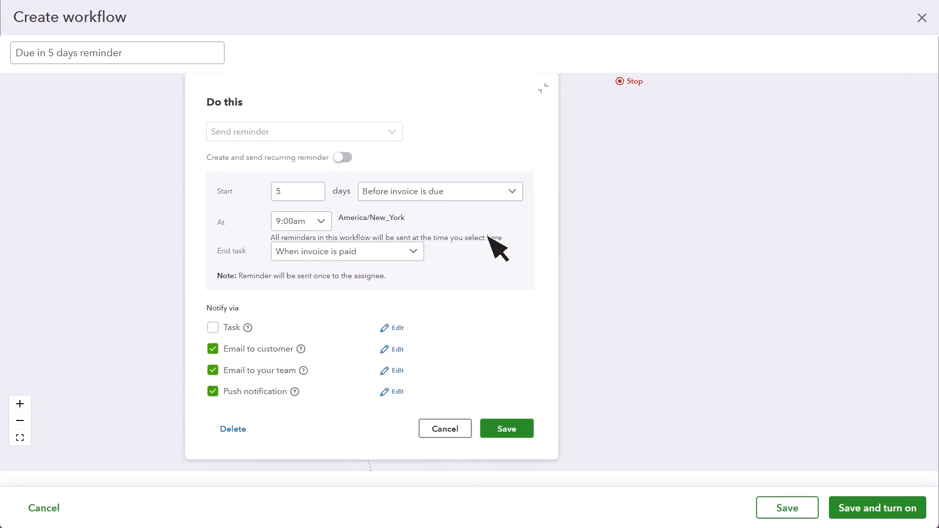
{"action": "left_click", "coordinate": [213, 391]}
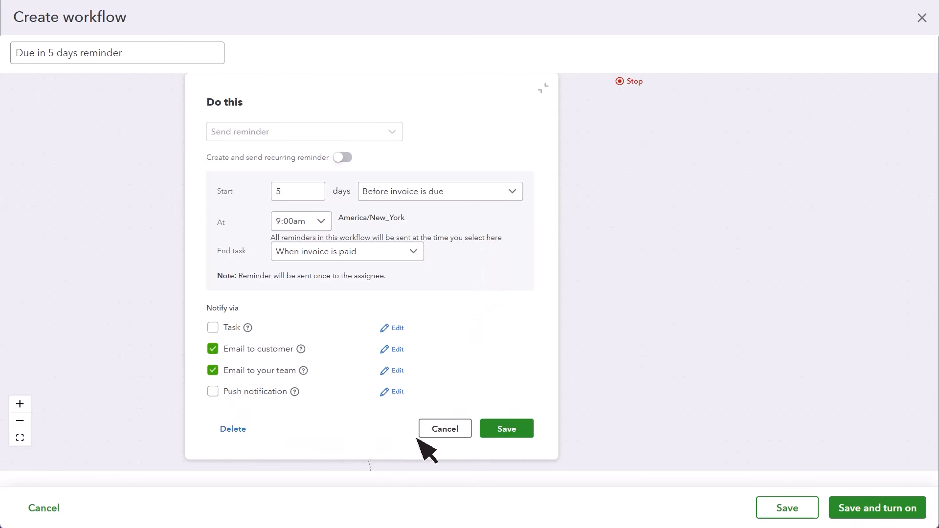
{"action": "left_click", "coordinate": [511, 434]}
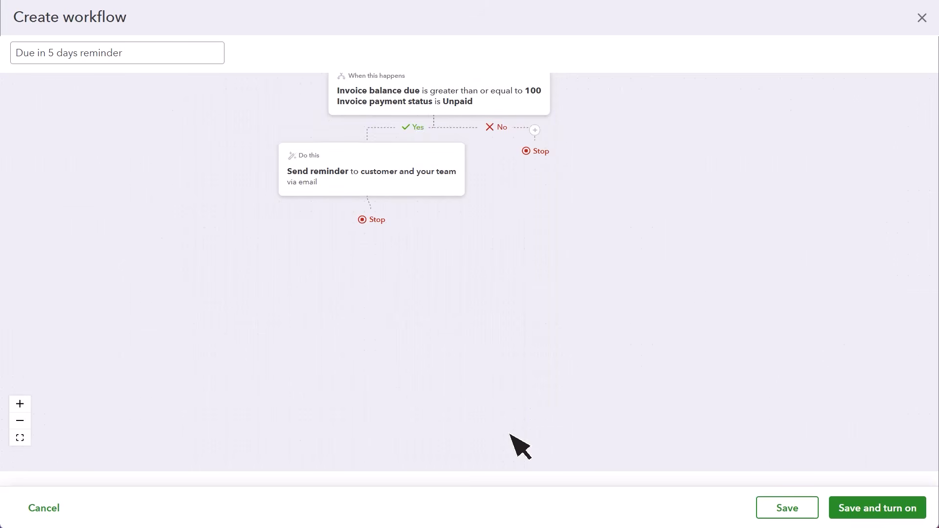
Step: Save and turn on the workflow, and check its available actions in the list of own workflows
{"action": "left_click", "coordinate": [886, 499]}
{"action": "left_click", "coordinate": [156, 104]}
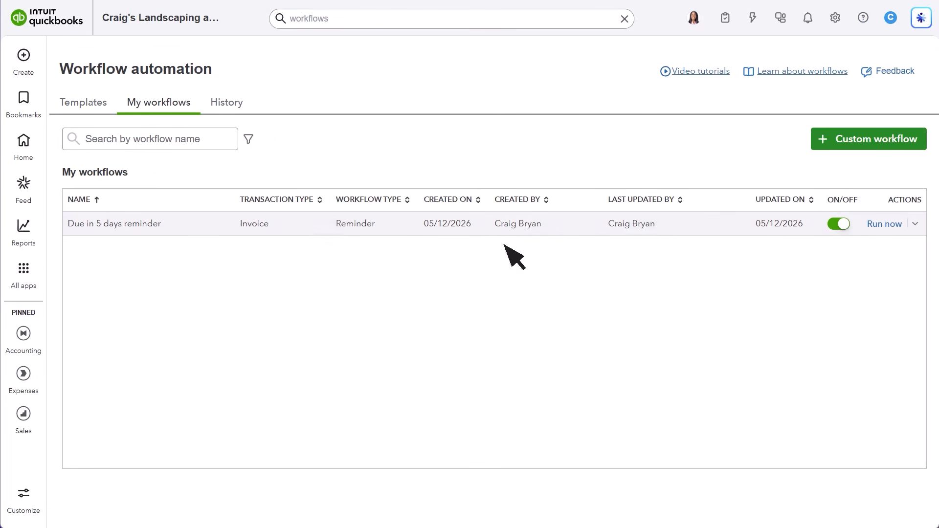
{"action": "left_click", "coordinate": [915, 224]}
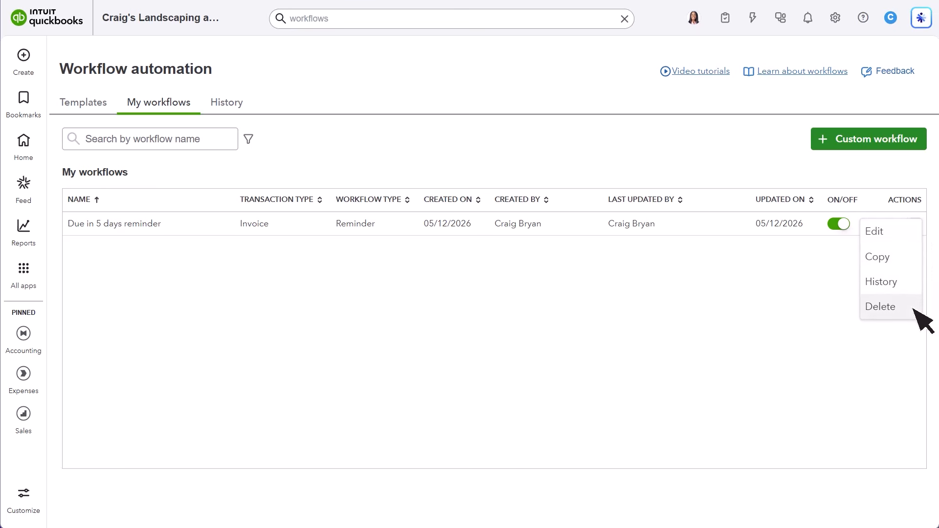
{"action": "left_click", "coordinate": [760, 308]}
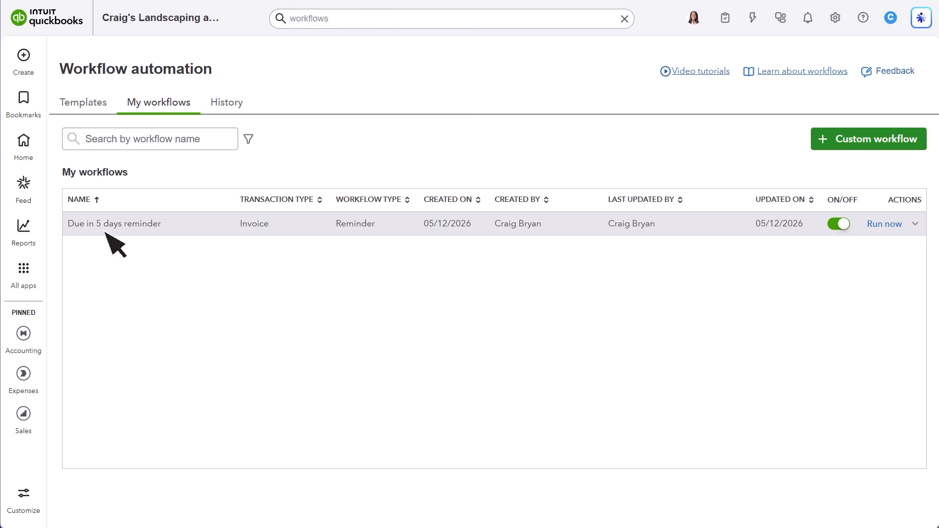
Step: Review the workflow history and view the run details of the first invoice record
{"action": "left_click", "coordinate": [88, 114]}
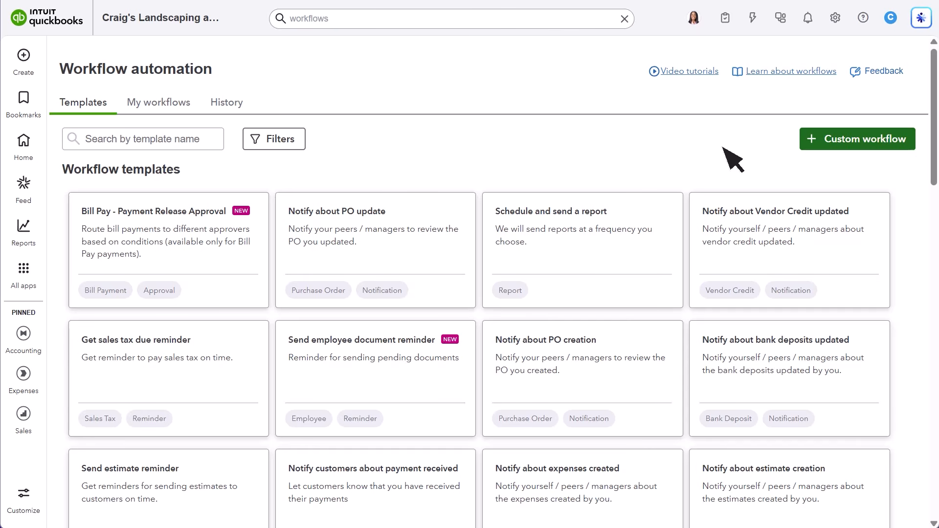
{"action": "left_click", "coordinate": [235, 103]}
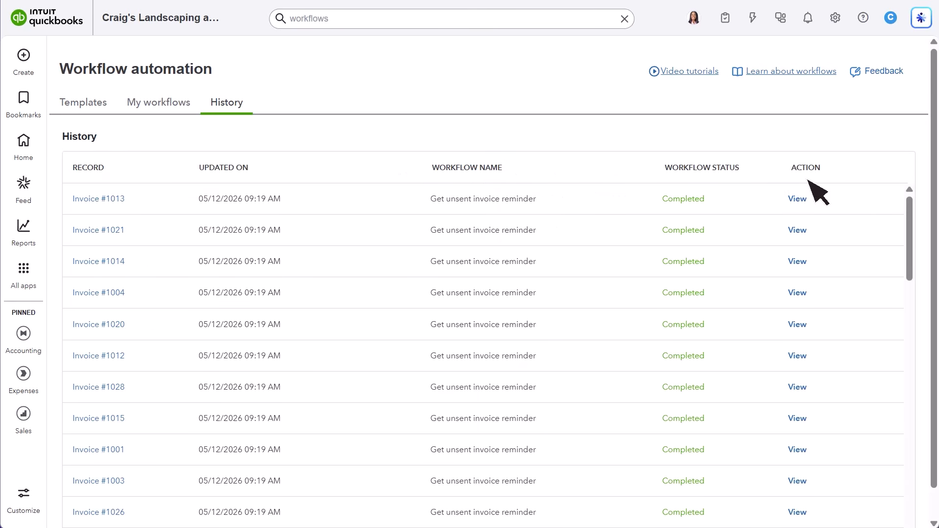
{"action": "left_click", "coordinate": [798, 200]}
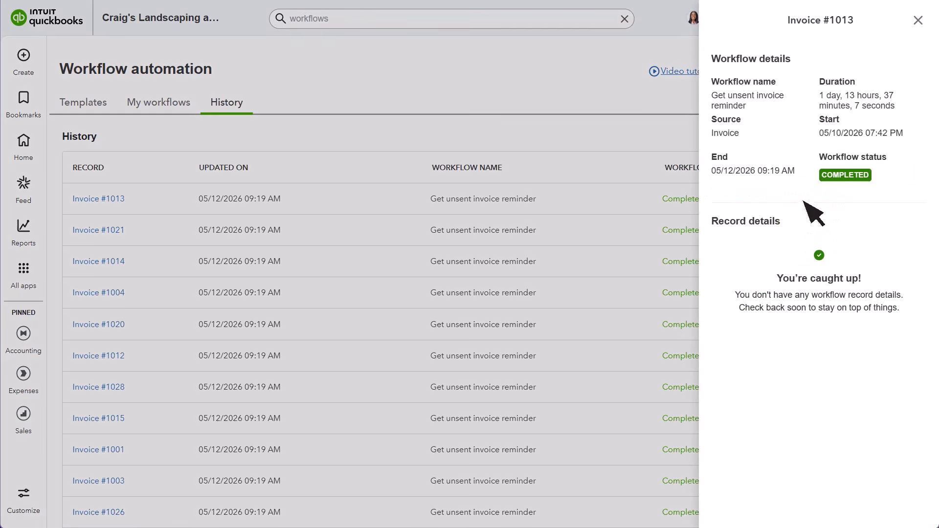
{"action": "left_click", "coordinate": [917, 20]}
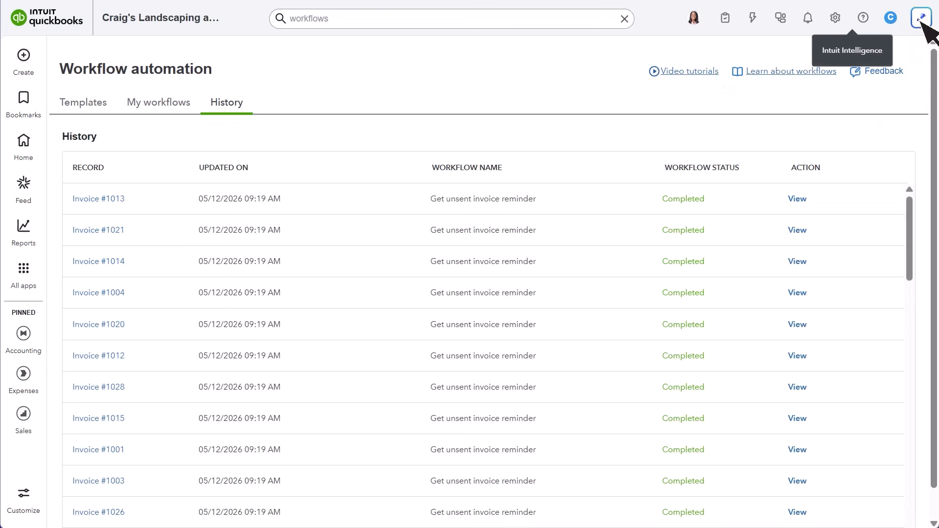